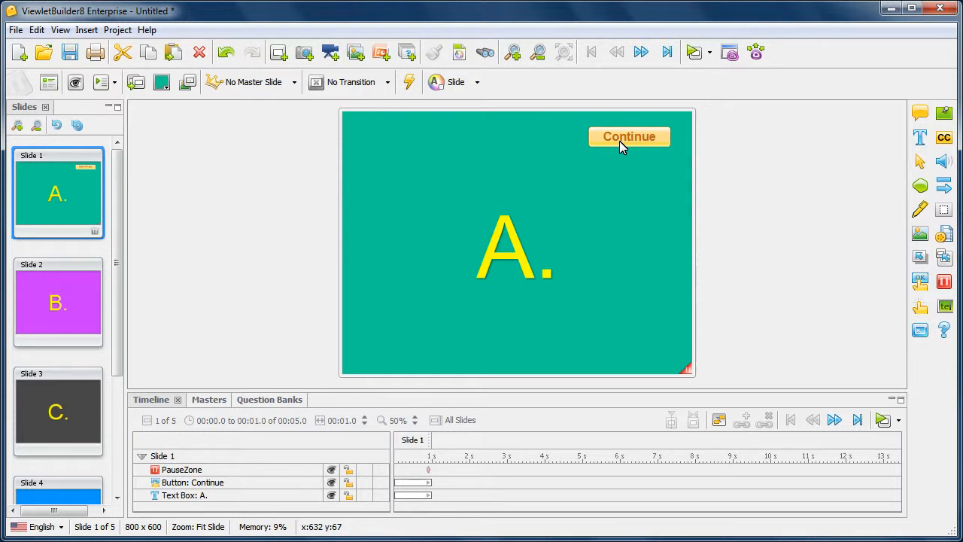
# Start a new on-click action for the Continue button on Slide 1 and set its action type to Move to Slide.
pyautogui.click(620, 141)
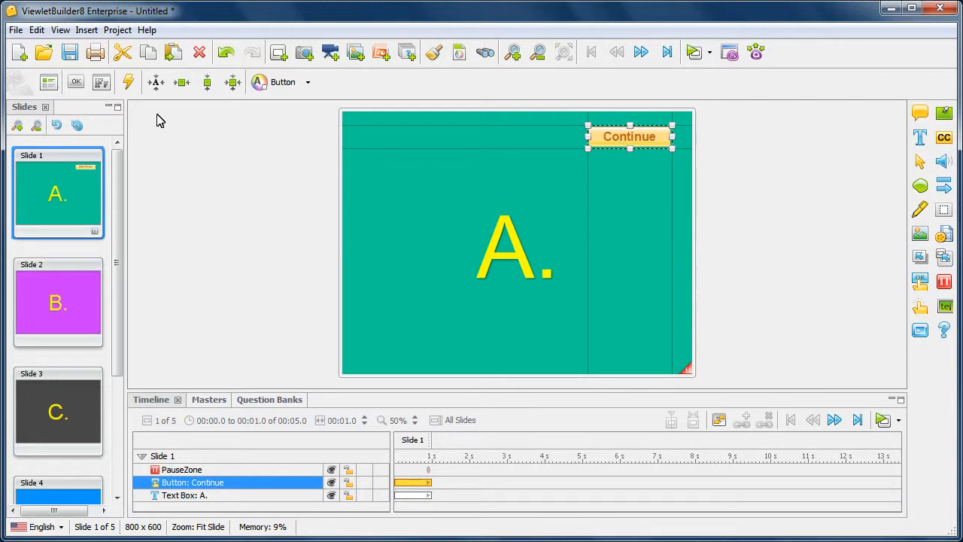
pyautogui.click(129, 82)
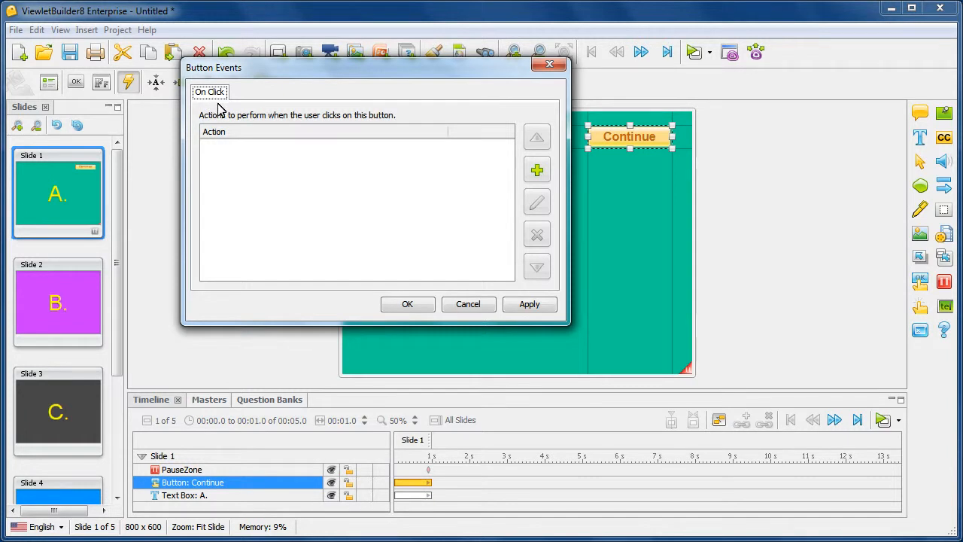
pyautogui.click(536, 172)
pyautogui.moveTo(421, 65); pyautogui.dragTo(452, 45)
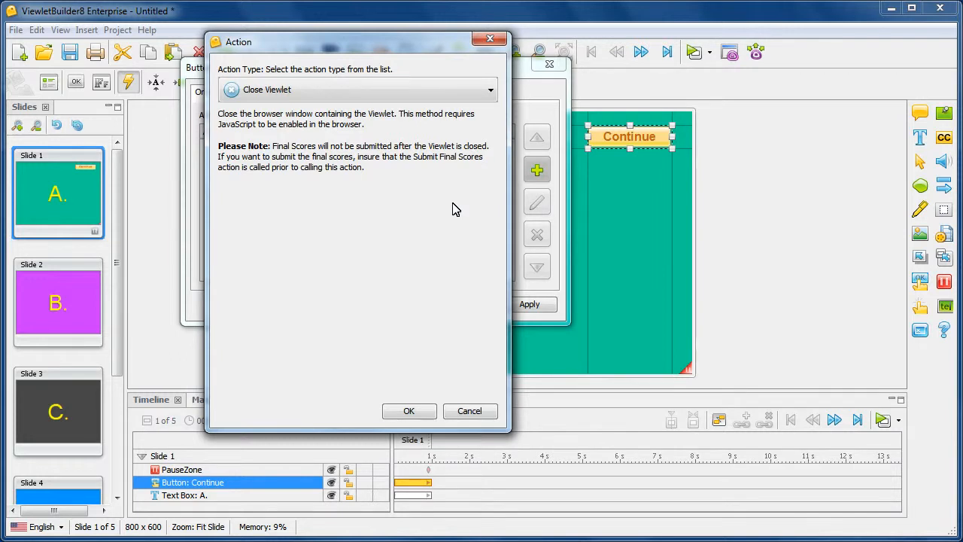
pyautogui.click(489, 91)
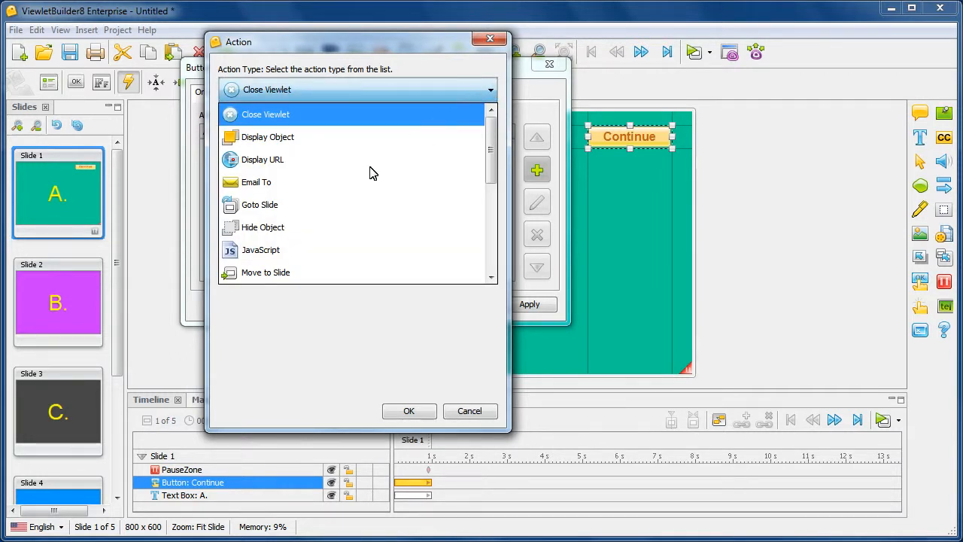
pyautogui.click(316, 207)
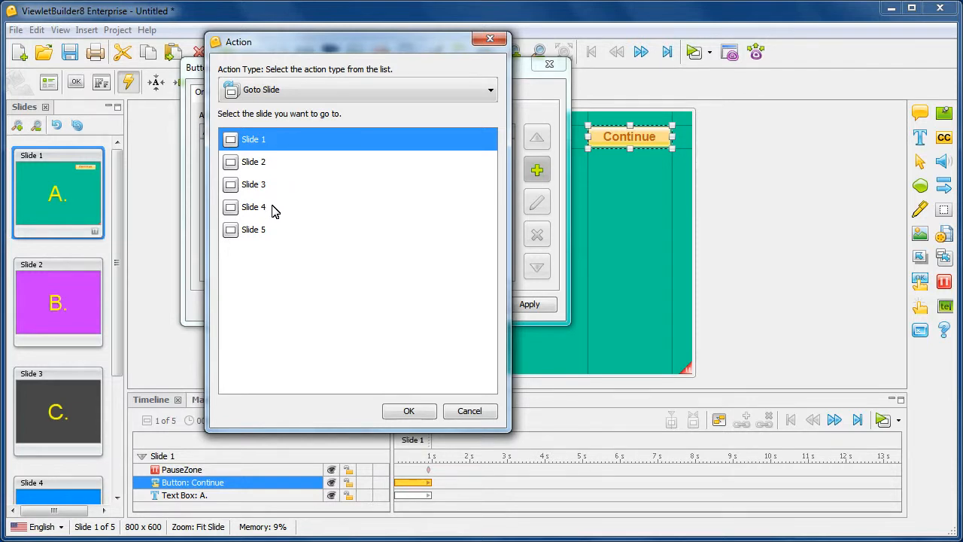
pyautogui.click(490, 92)
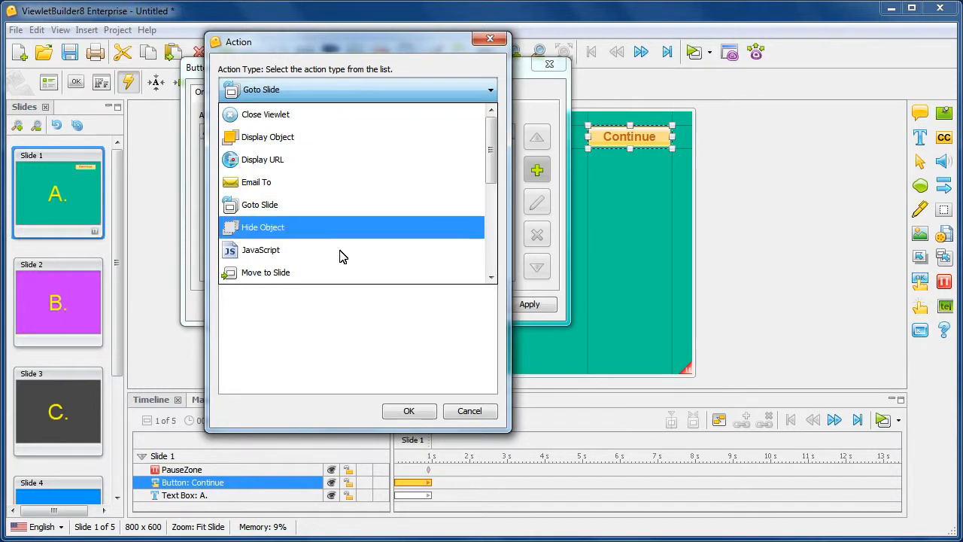
pyautogui.click(288, 275)
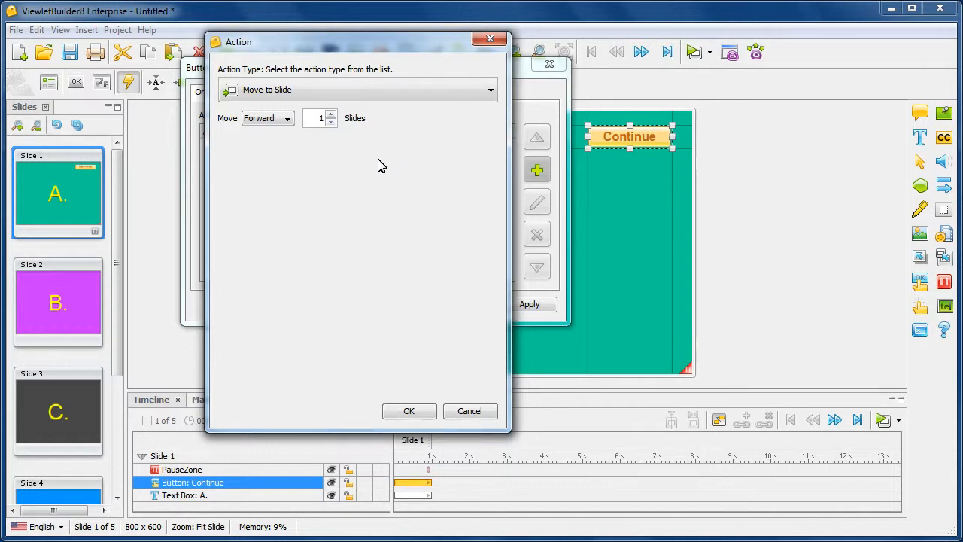
# Try the Backward direction and a different slide count for the move action, returning to Forward and 1 slide.
pyautogui.click(289, 120)
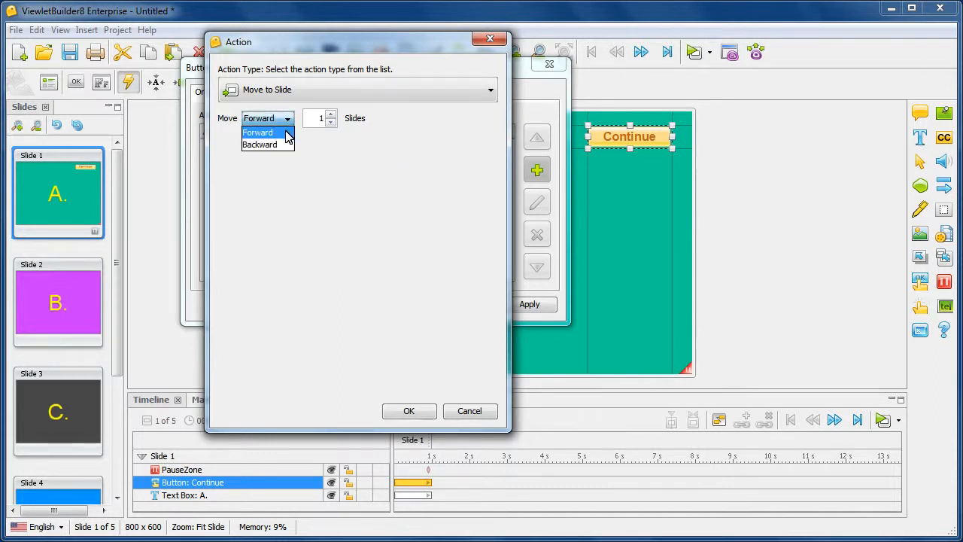
pyautogui.click(289, 144)
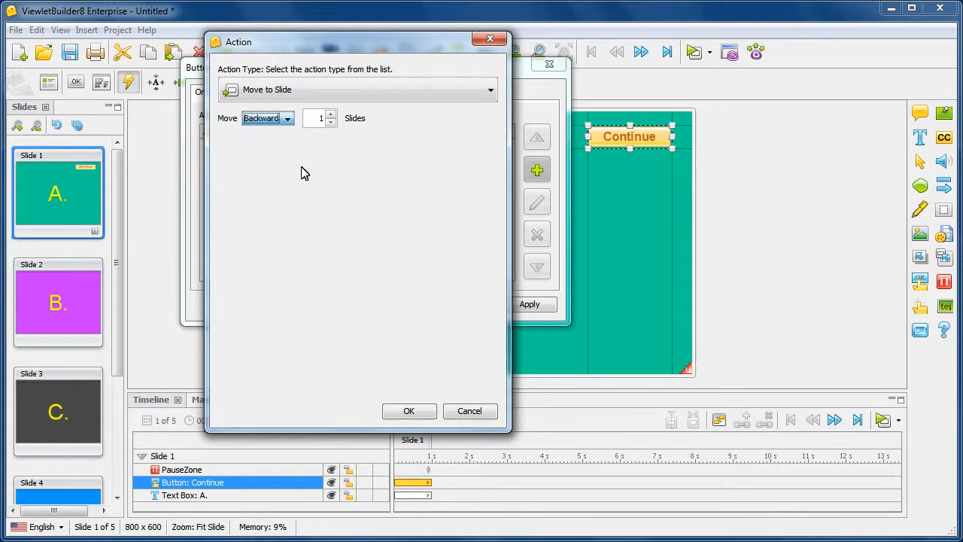
pyautogui.click(289, 120)
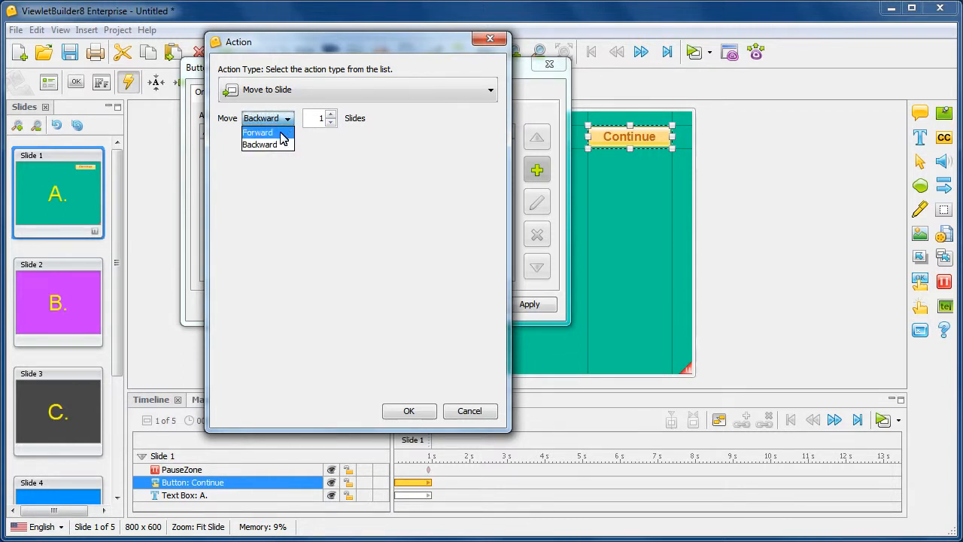
pyautogui.click(284, 133)
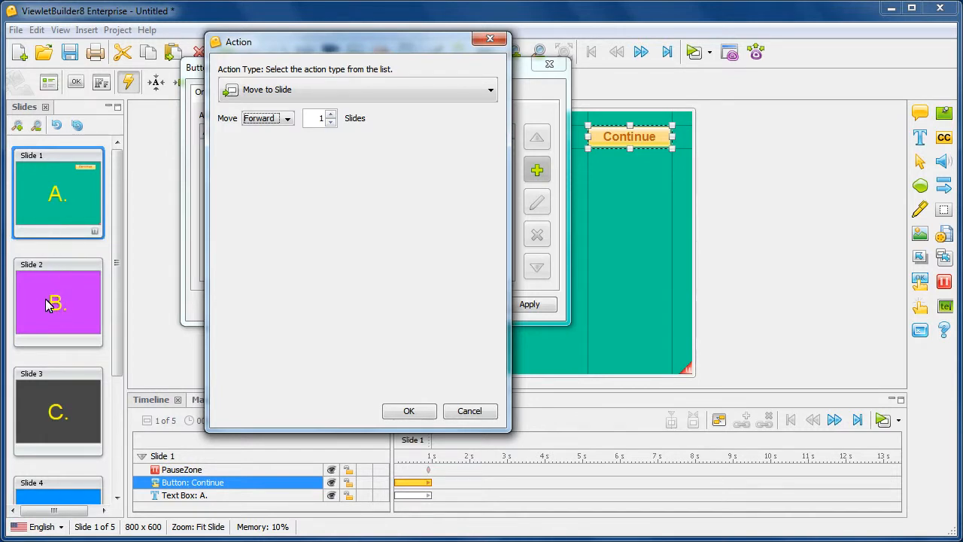
pyautogui.click(330, 115)
pyautogui.click(330, 114)
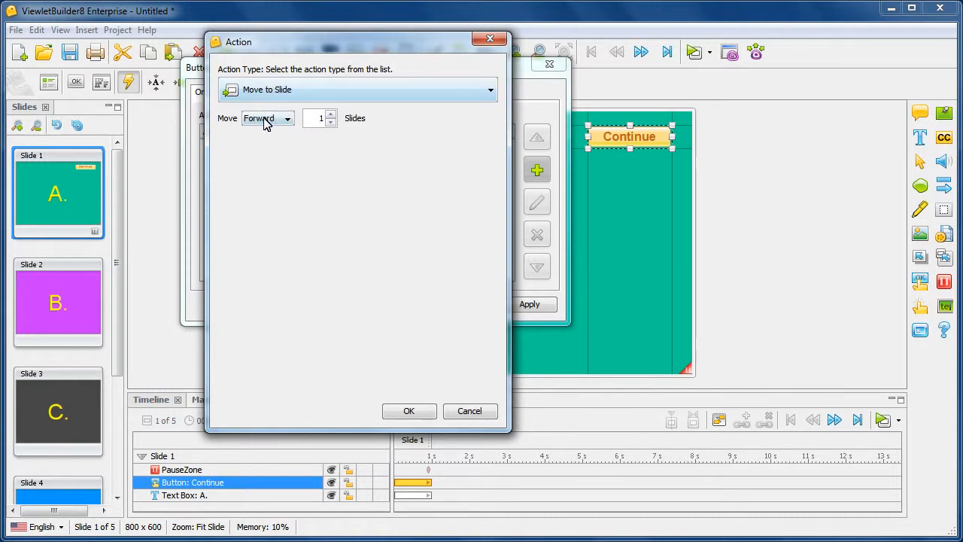
# Confirm the Move Forward 1 Slide action and apply it to the Continue button's on-click event.
pyautogui.click(413, 412)
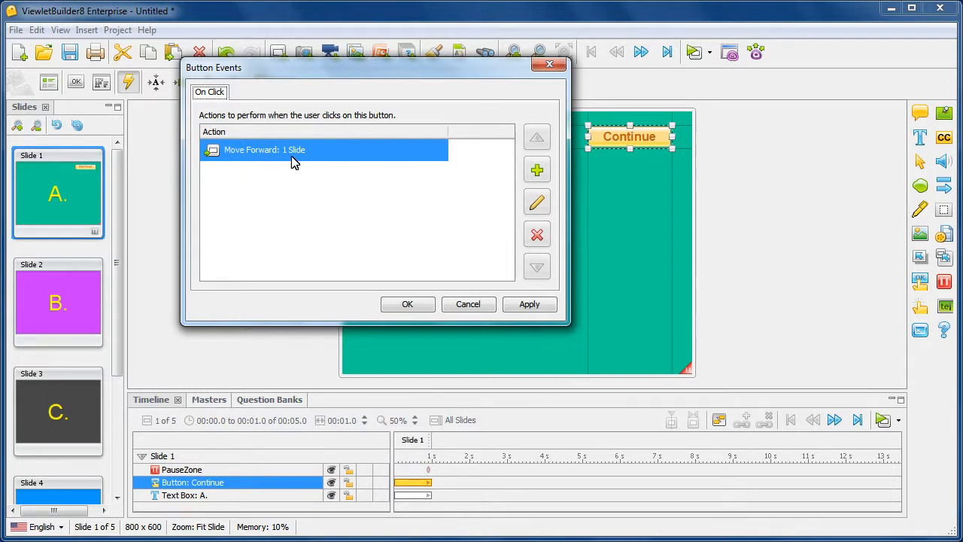
pyautogui.click(419, 310)
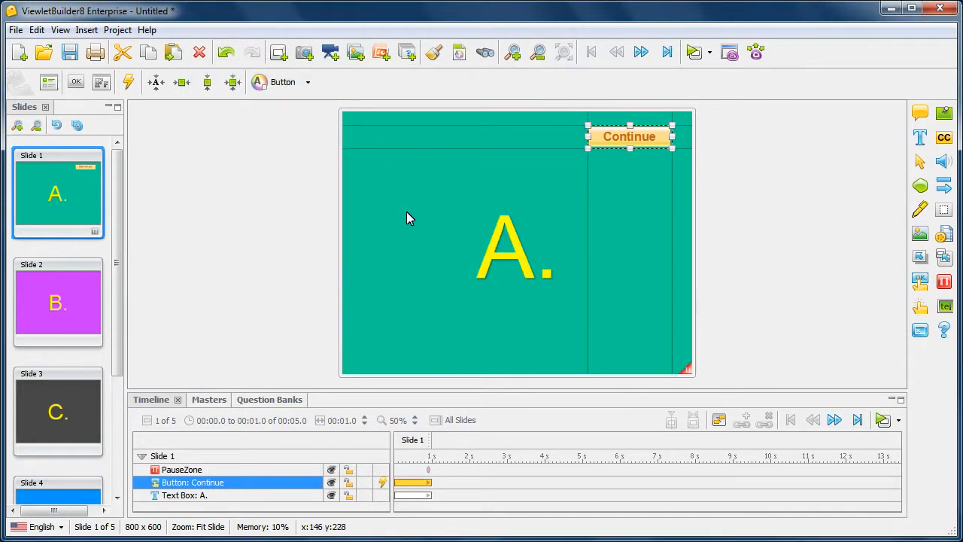
pyautogui.click(406, 218)
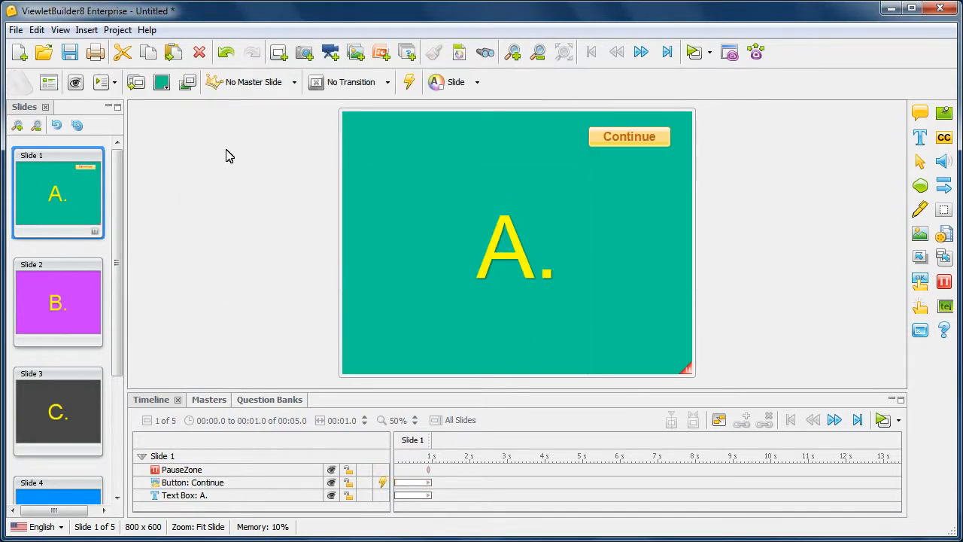
# Save the project to the Desktop as a ViewletBuilder8 project named "training 101".
pyautogui.click(75, 57)
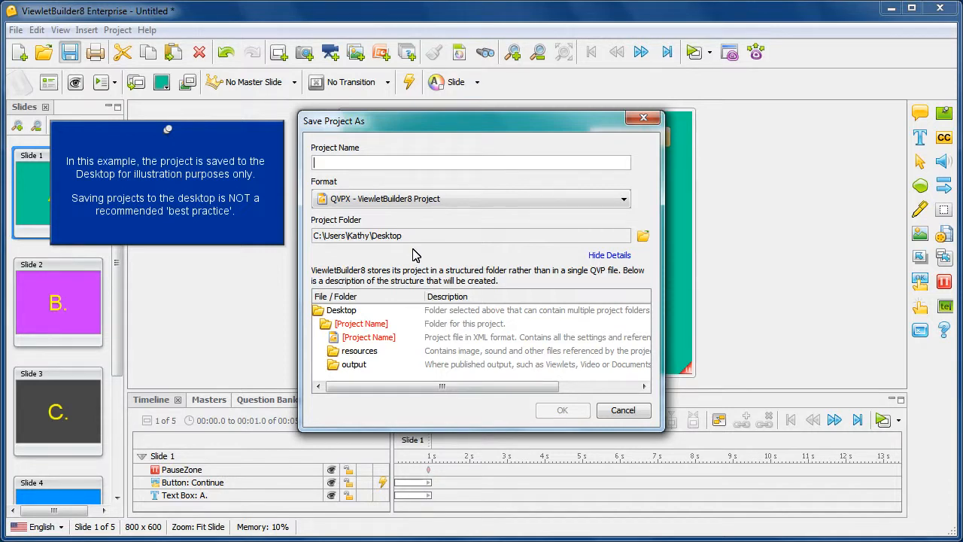
pyautogui.write('tr')
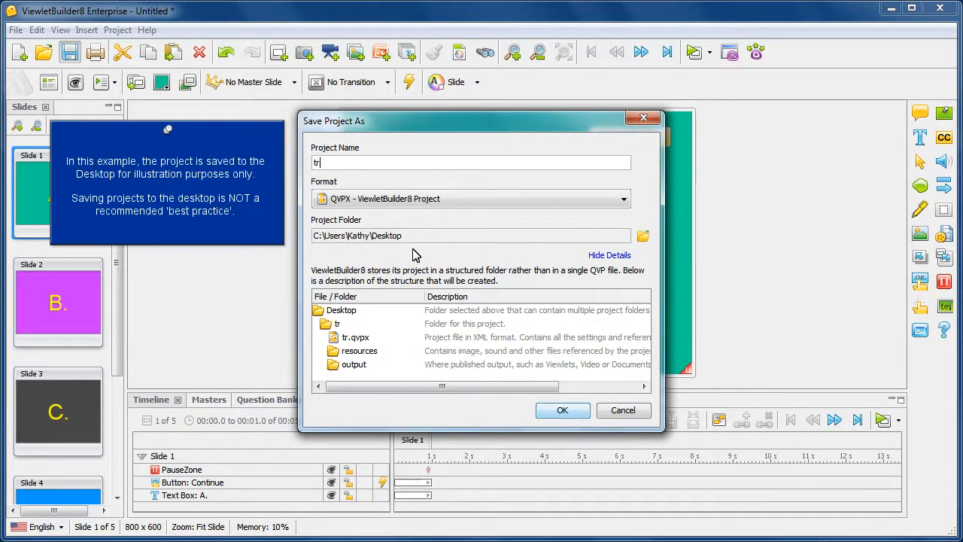
pyautogui.write('aining 101')
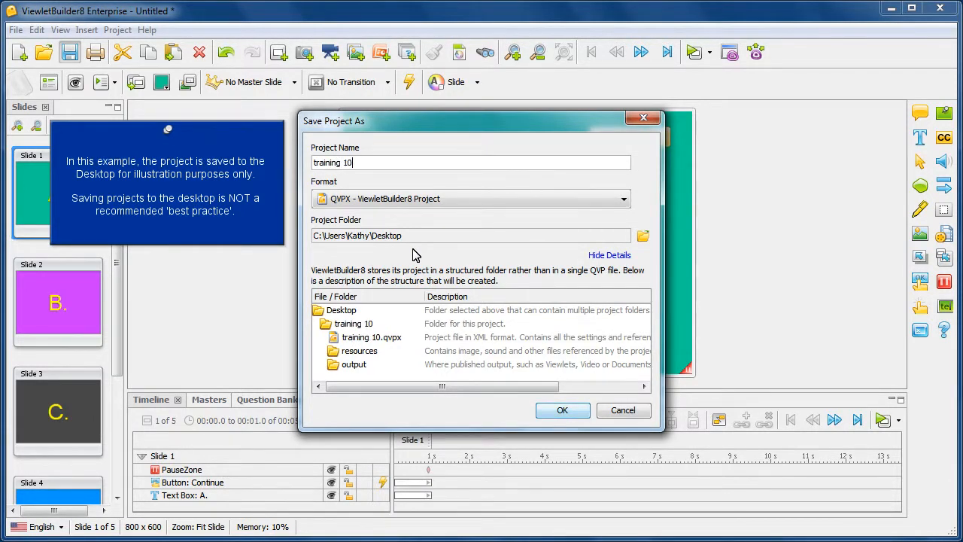
pyautogui.click(564, 410)
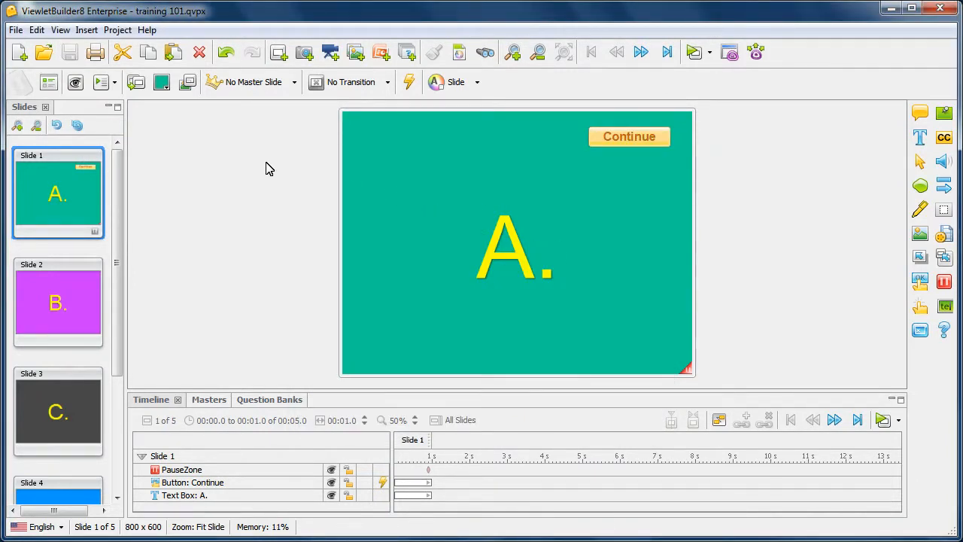
# Preview the project in the browser, test the Continue button on the first slide, and close the preview.
pyautogui.click(116, 31)
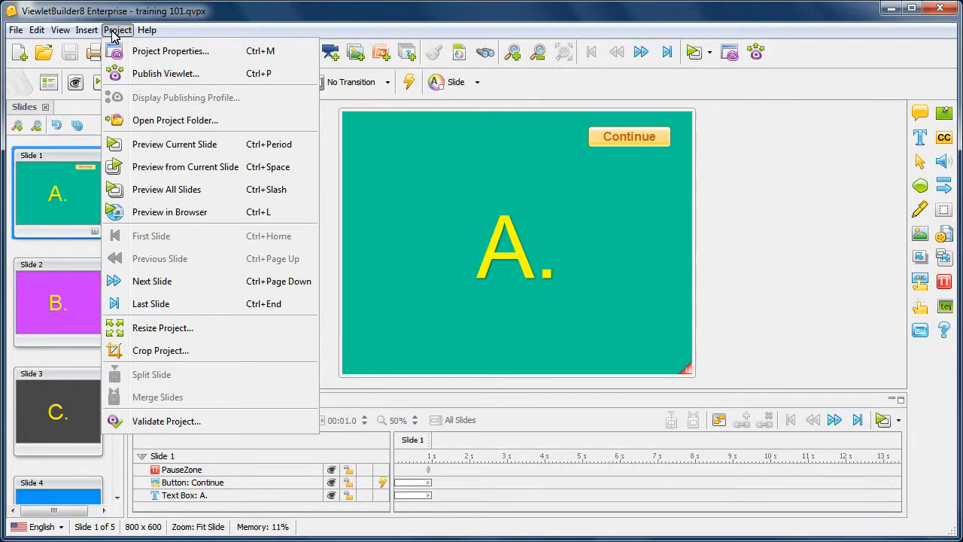
pyautogui.click(206, 212)
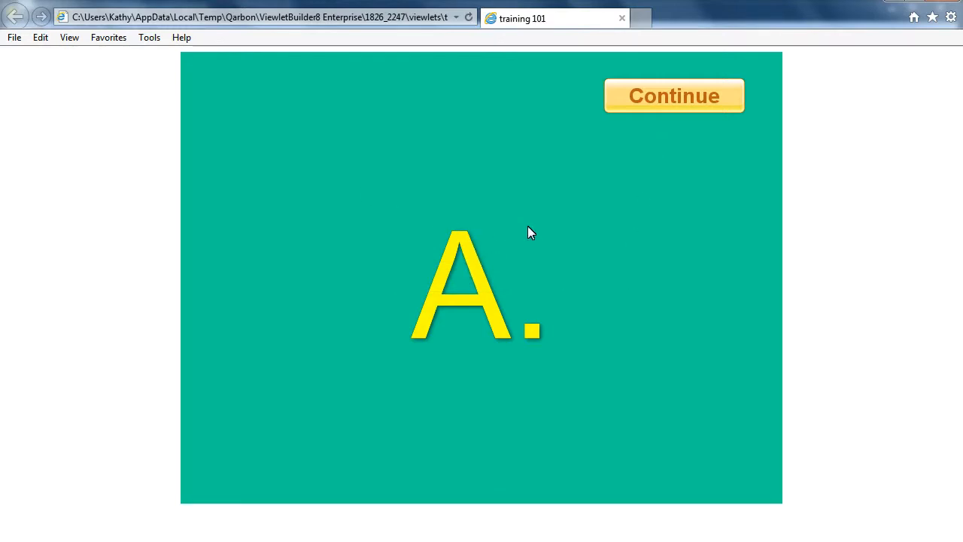
pyautogui.click(685, 103)
pyautogui.click(946, 10)
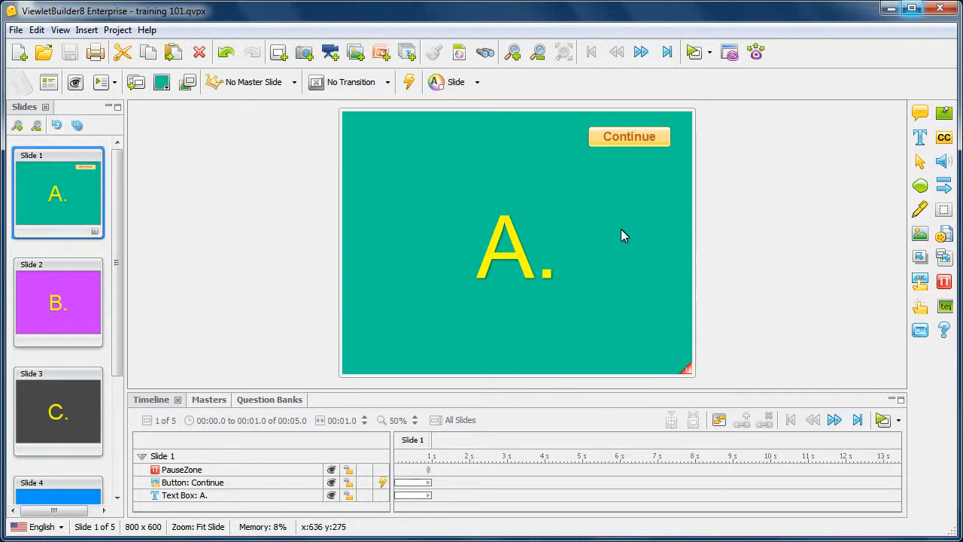
# Change the Continue button's on-click action to Goto Slide with Slide 2 as the target, and save the project.
pyautogui.click(631, 138)
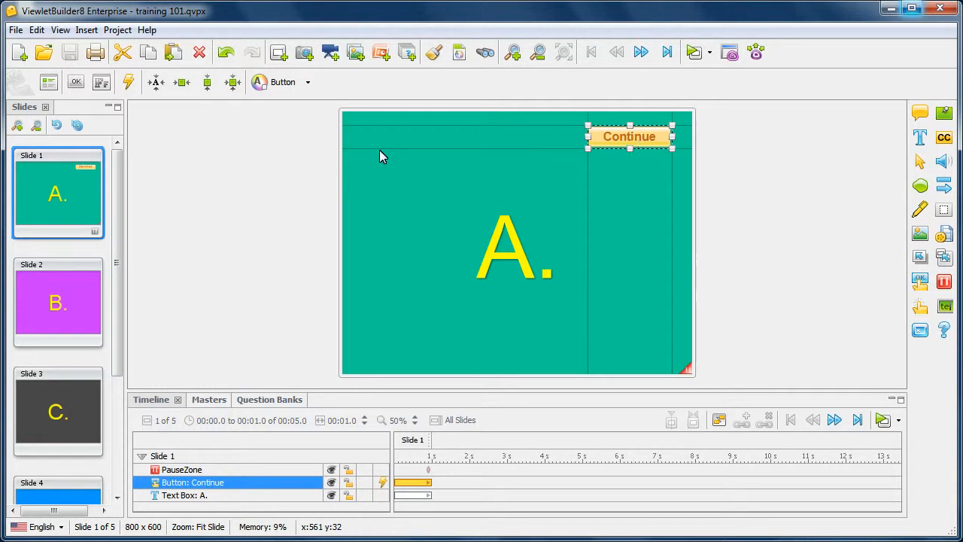
pyautogui.click(128, 82)
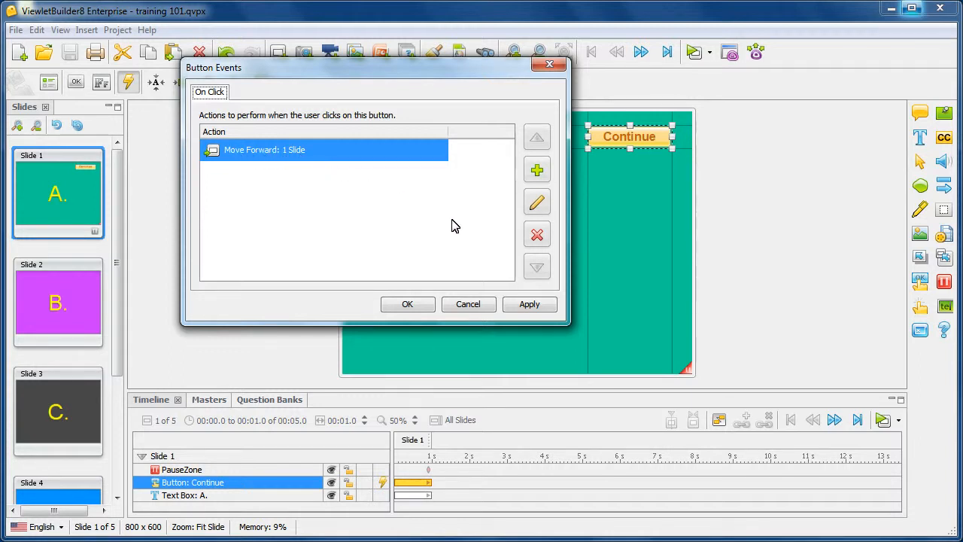
pyautogui.click(537, 204)
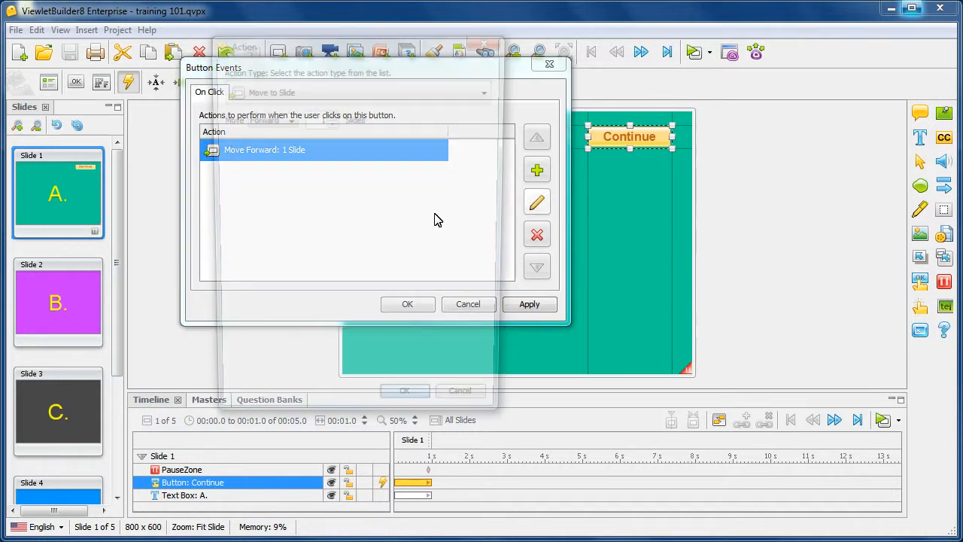
pyautogui.click(460, 95)
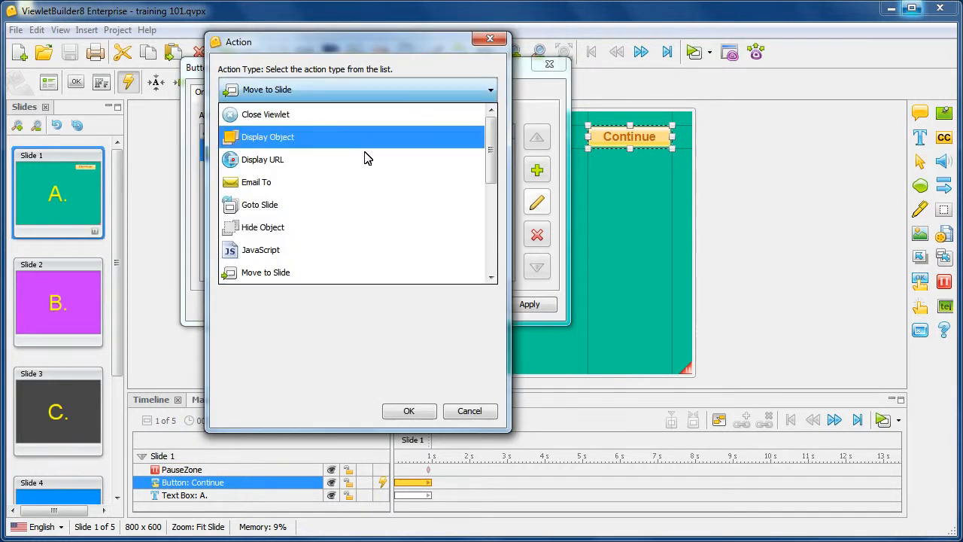
pyautogui.click(340, 204)
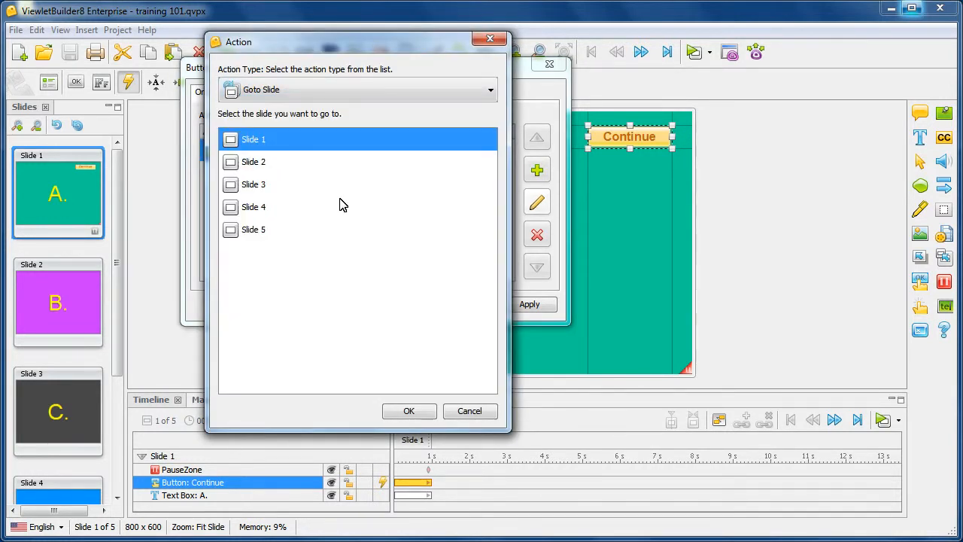
pyautogui.click(257, 167)
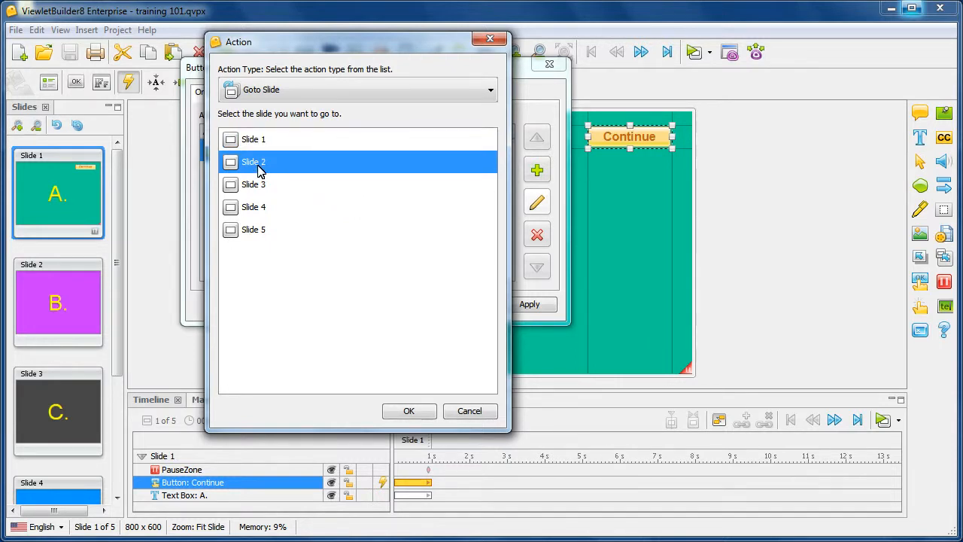
pyautogui.click(424, 412)
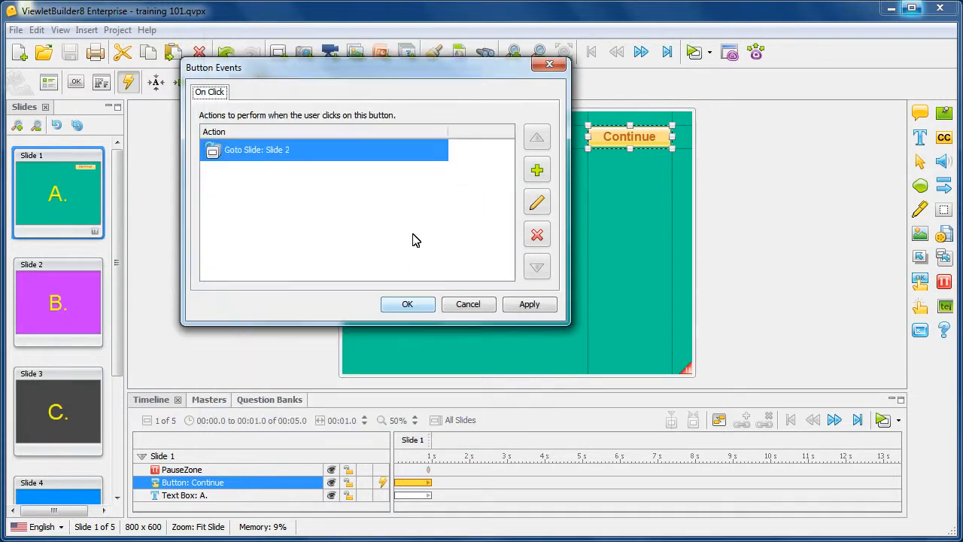
pyautogui.click(408, 305)
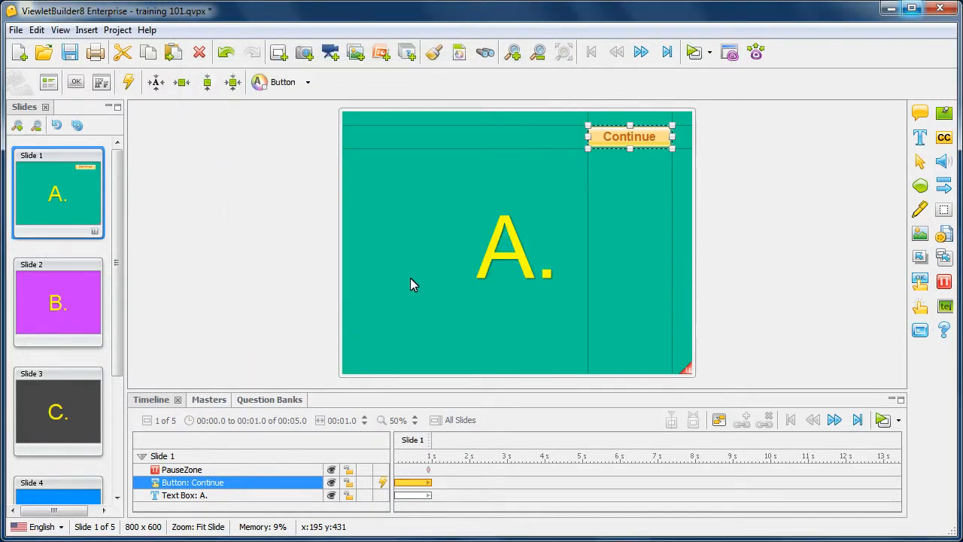
pyautogui.click(70, 53)
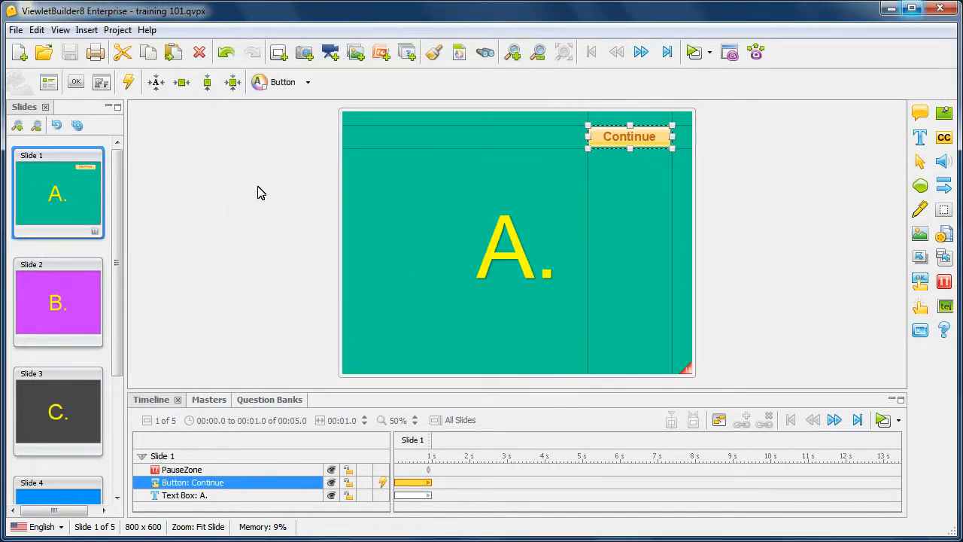
# Preview the project in the browser again to check the Goto Slide action, and close the preview.
pyautogui.click(117, 30)
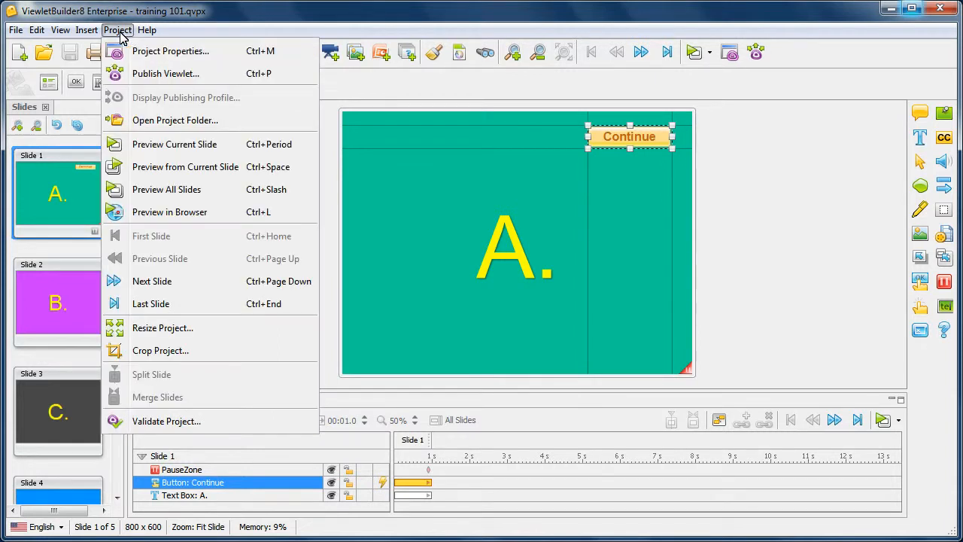
pyautogui.click(212, 218)
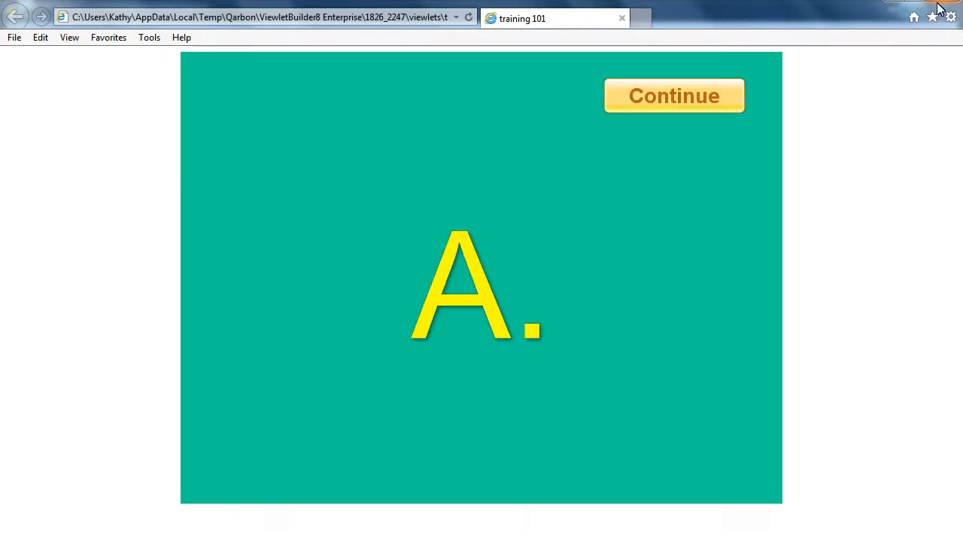
pyautogui.click(939, 3)
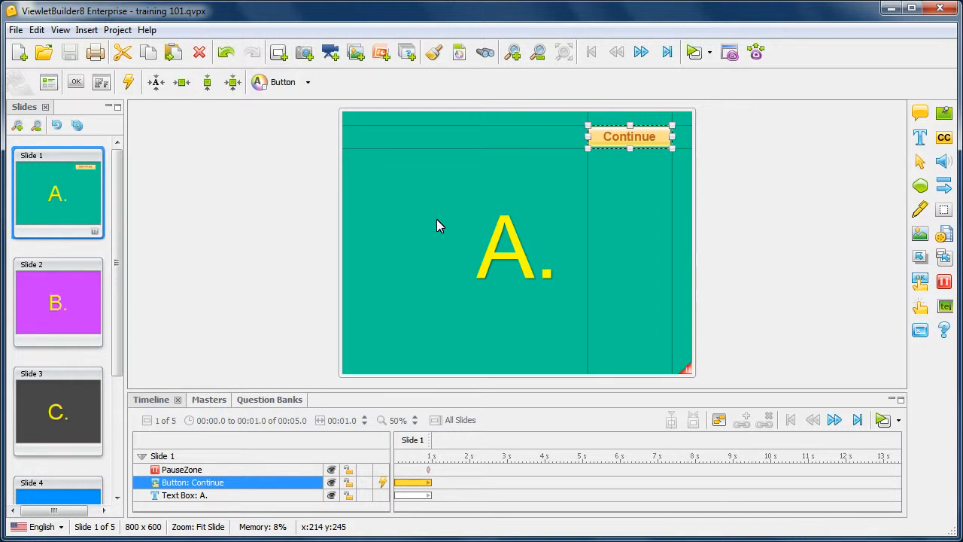
# Move the purple "B." slide behind the "C." slide, return to Slide 1, and save the project.
pyautogui.click(85, 314)
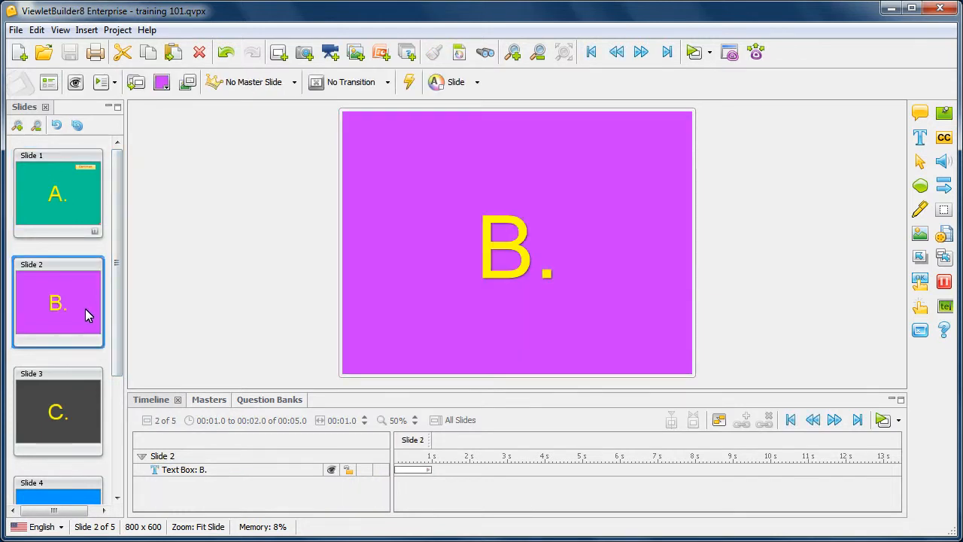
pyautogui.moveTo(85, 312); pyautogui.dragTo(75, 463)
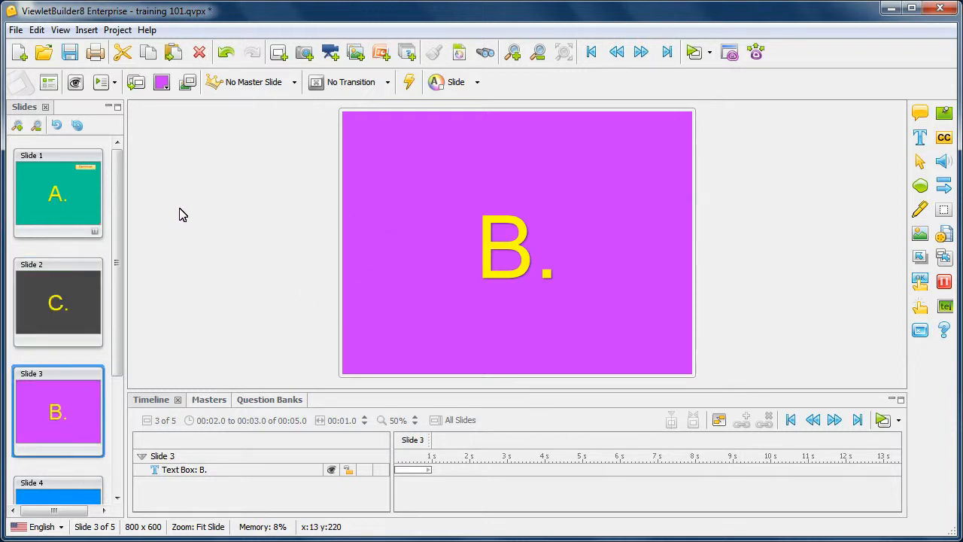
pyautogui.click(66, 200)
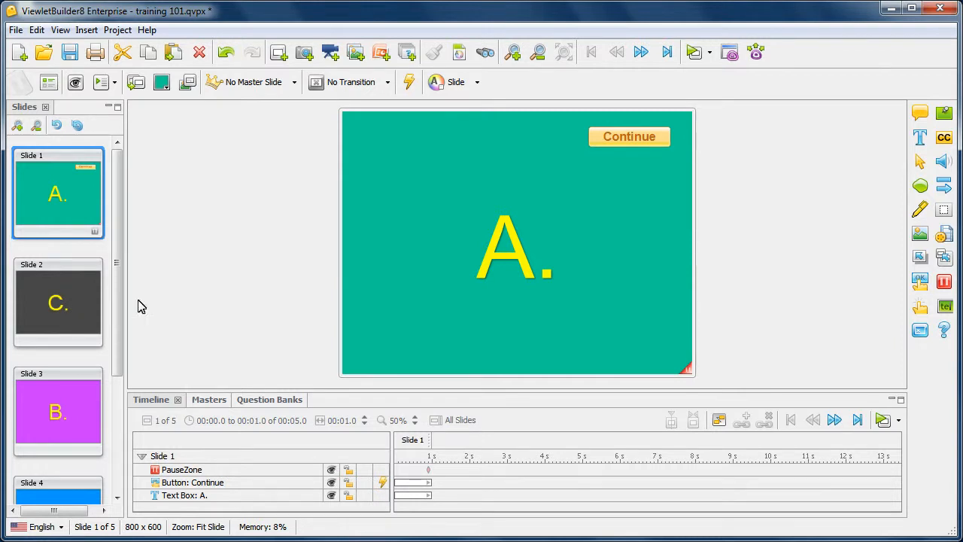
pyautogui.click(69, 51)
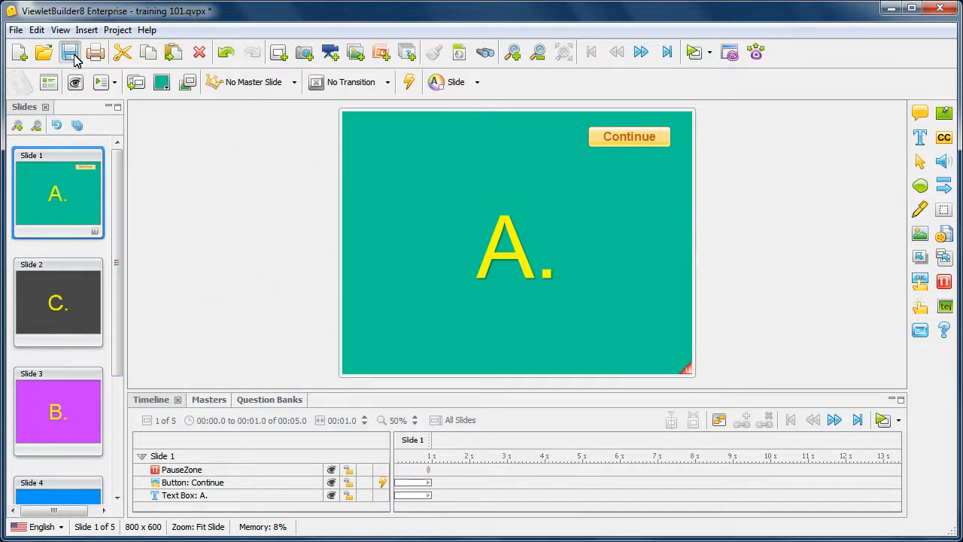
# Preview the project in the browser, test the Continue button with the reordered slides, and close the preview.
pyautogui.click(117, 30)
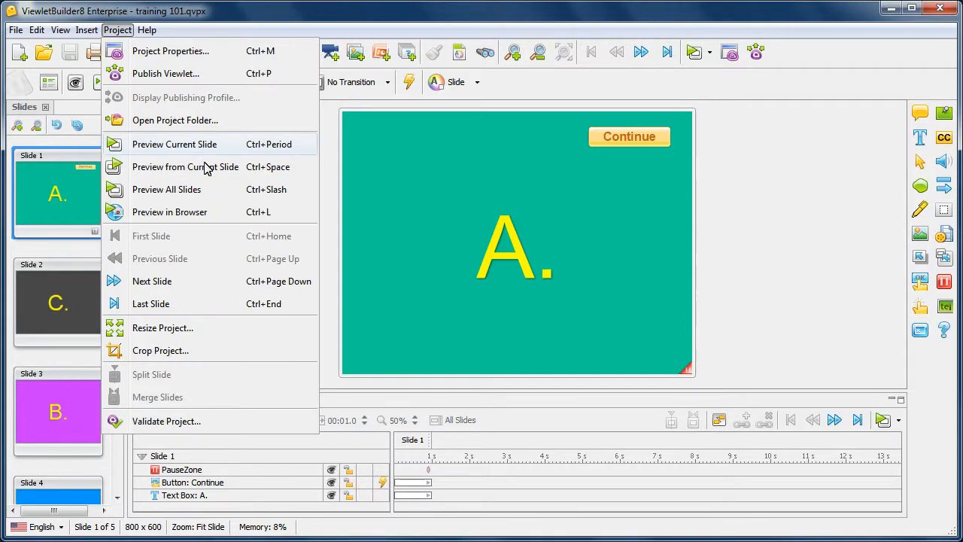
pyautogui.click(211, 212)
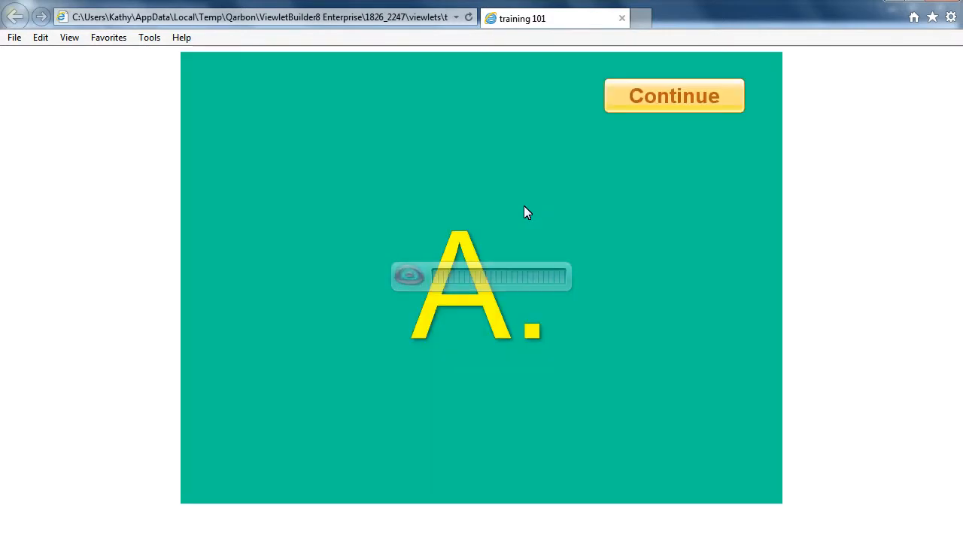
pyautogui.click(678, 104)
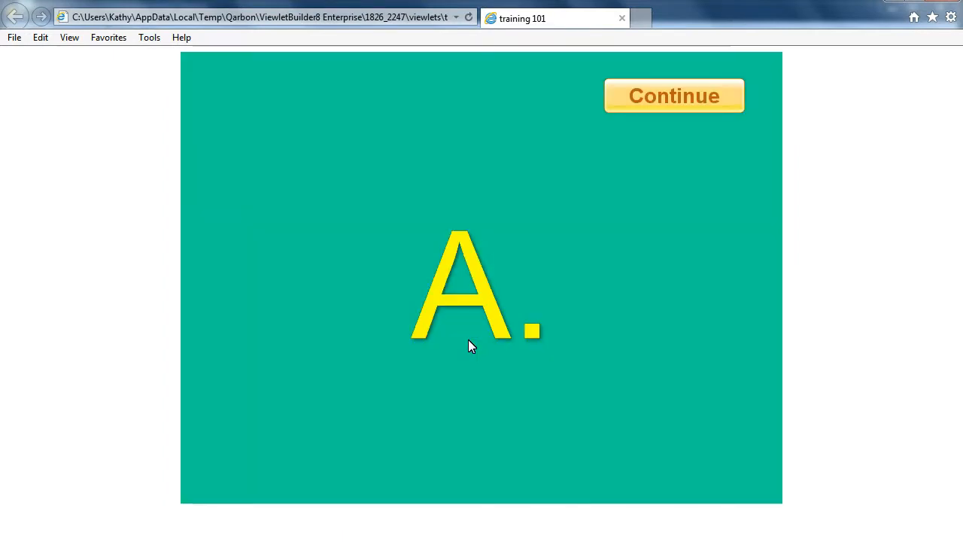
pyautogui.click(950, 5)
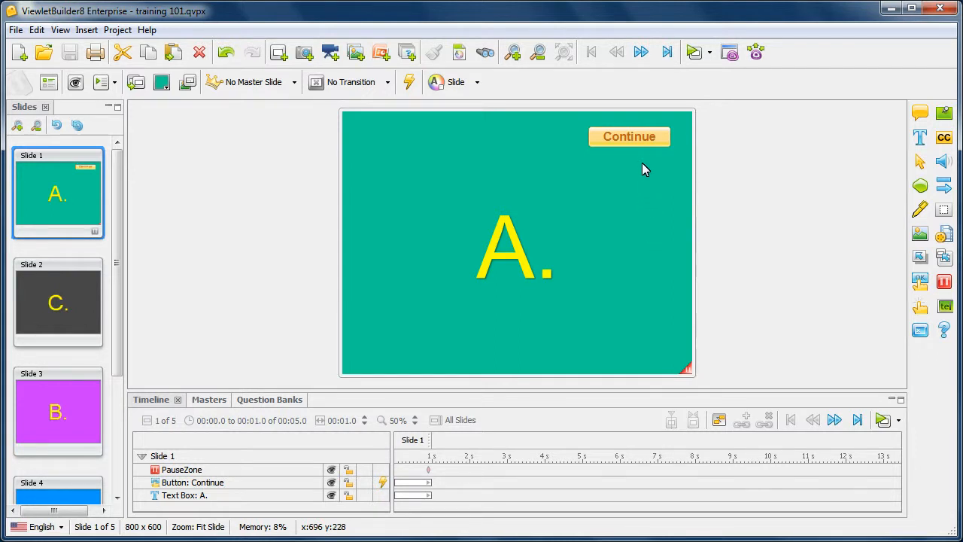
# Change the Continue button's on-click action to Move to Slide, moving forward 1 slide.
pyautogui.click(640, 140)
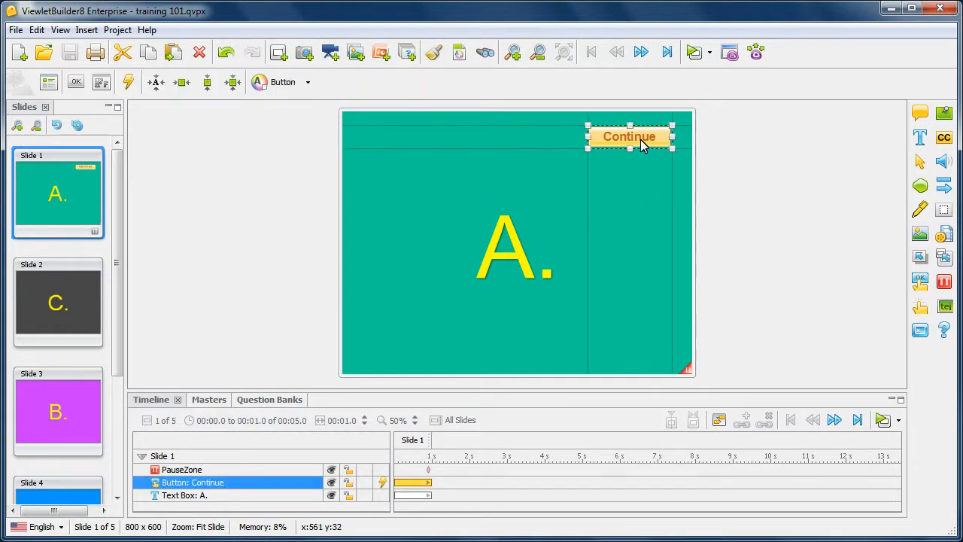
pyautogui.click(128, 82)
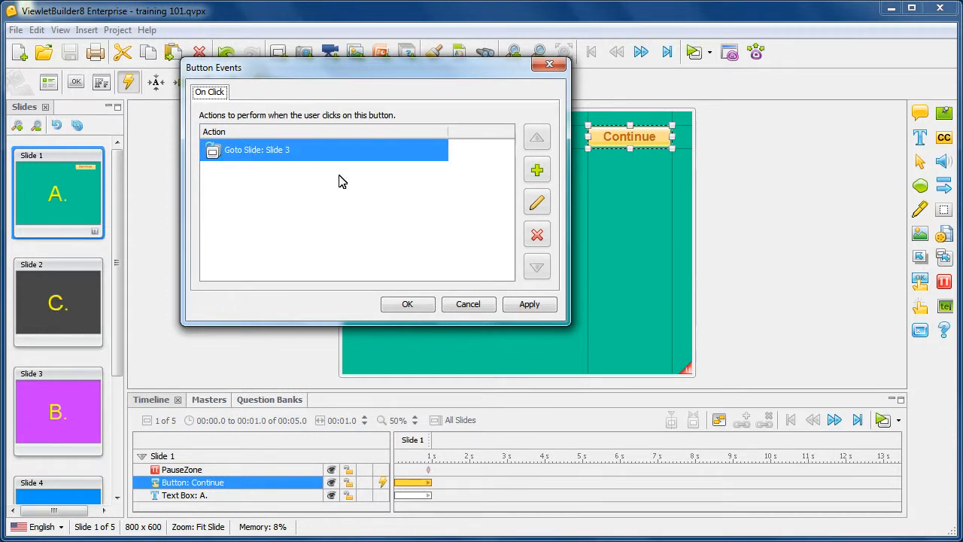
pyautogui.click(540, 203)
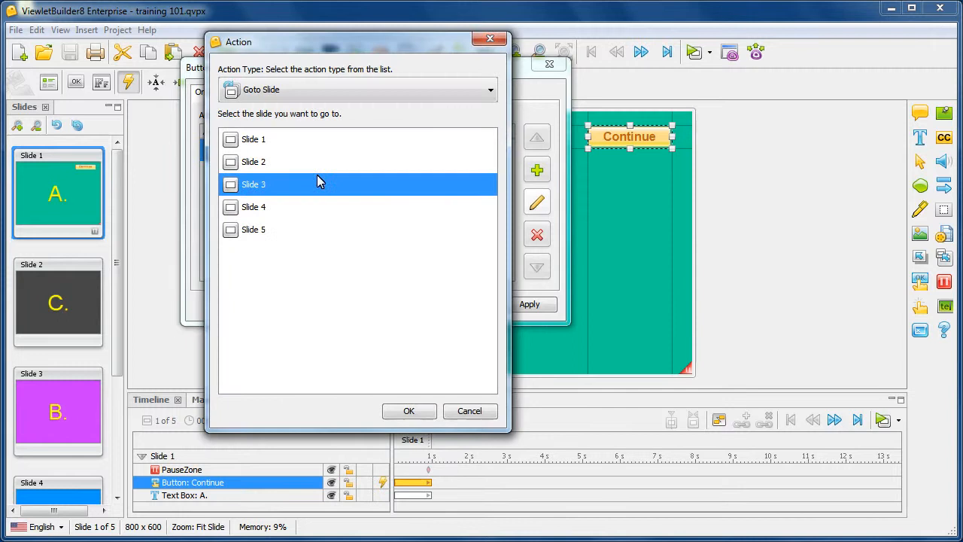
pyautogui.click(282, 96)
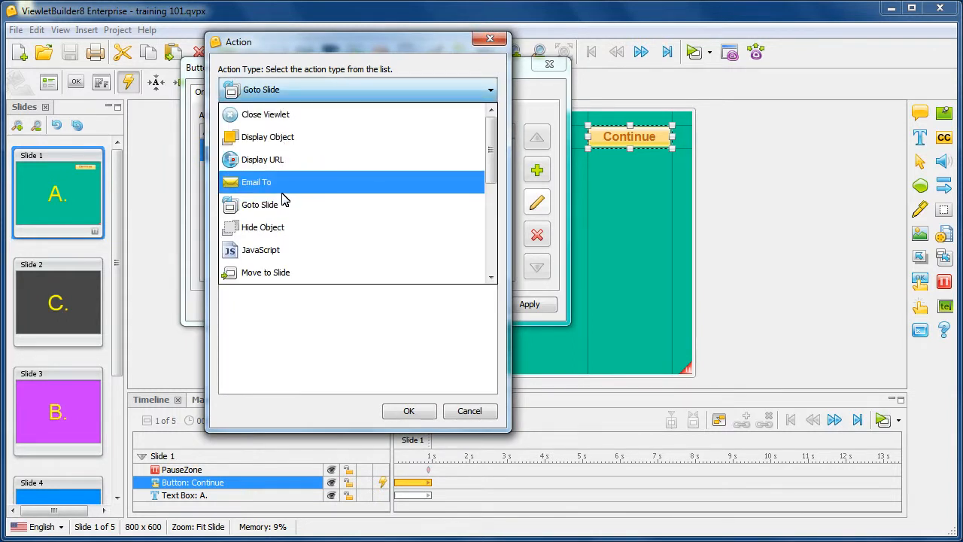
pyautogui.click(296, 274)
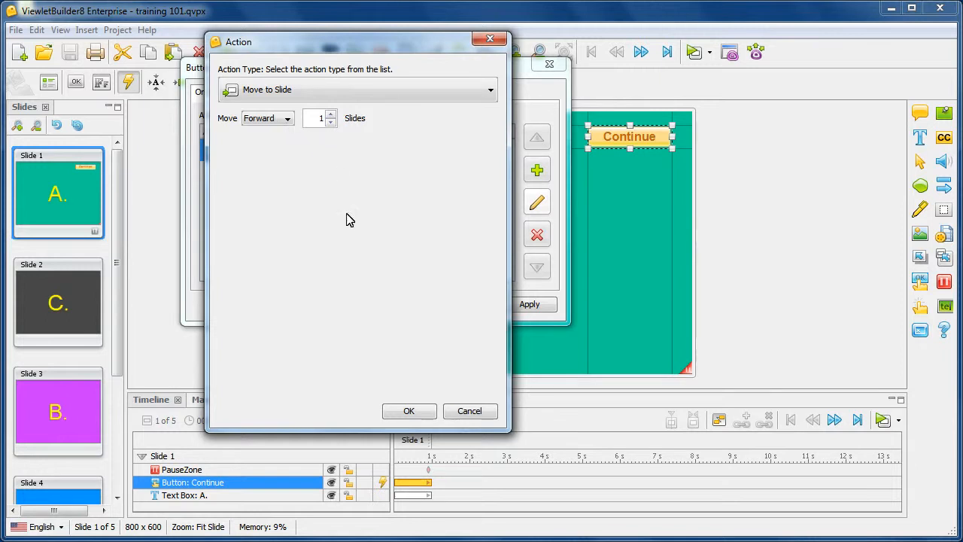
pyautogui.click(411, 411)
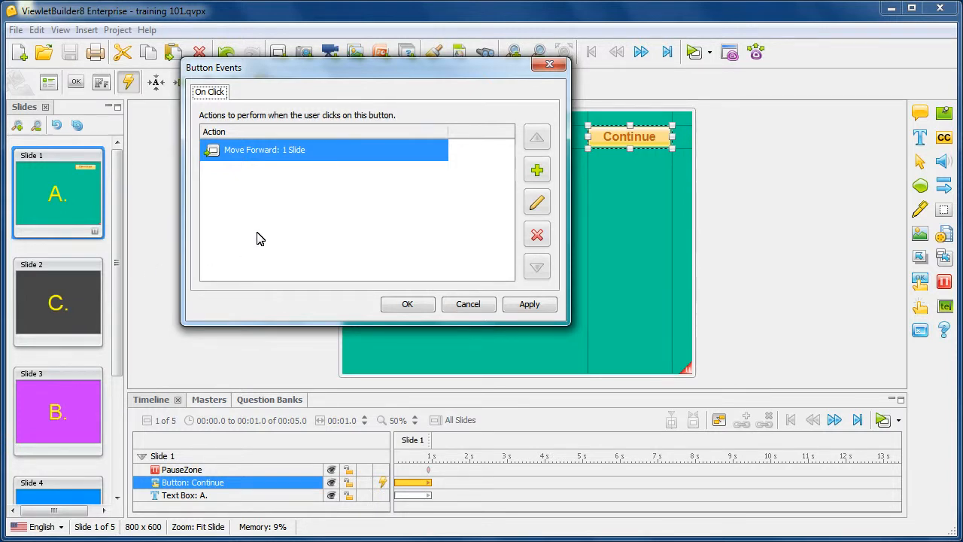
# Change the Continue button's on-click action to Goto Slide with Slide 4 as the target.
pyautogui.click(537, 202)
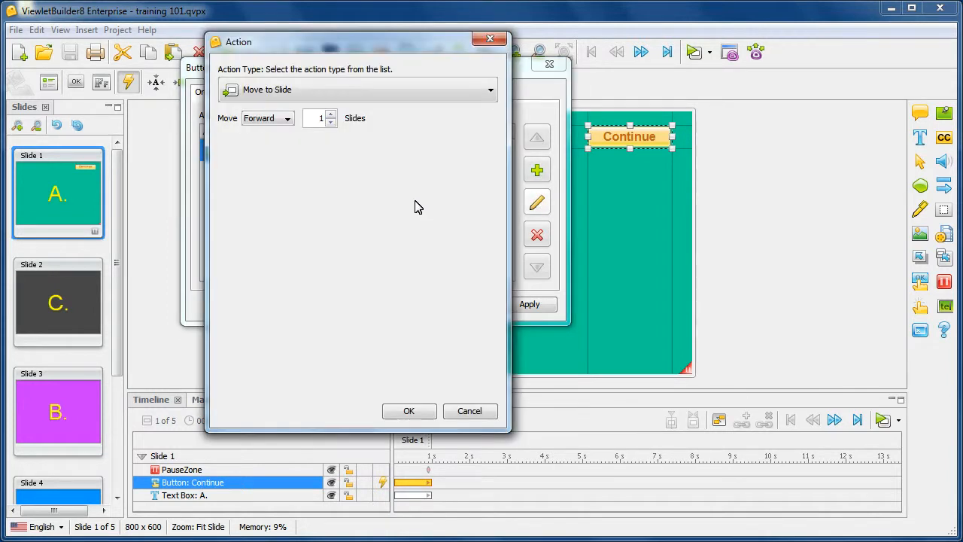
pyautogui.click(335, 92)
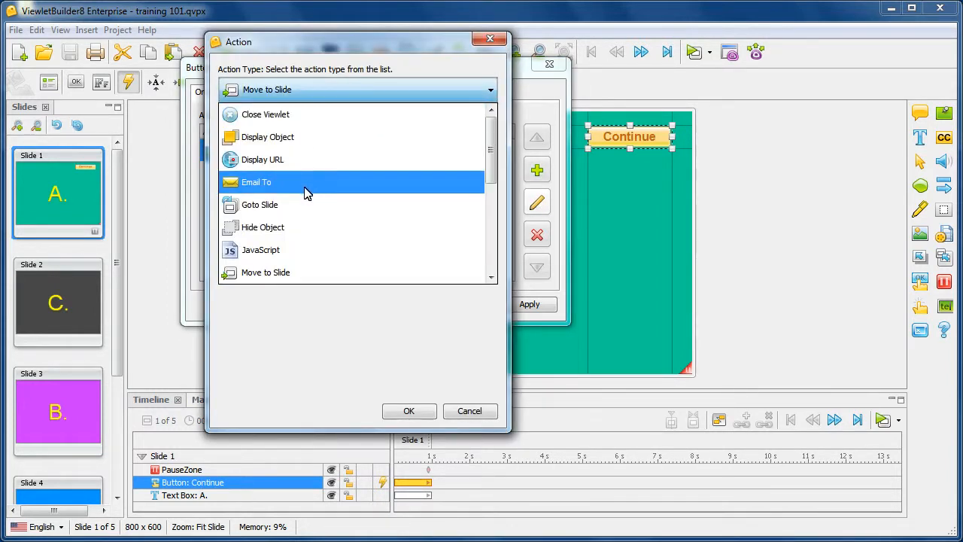
pyautogui.click(306, 217)
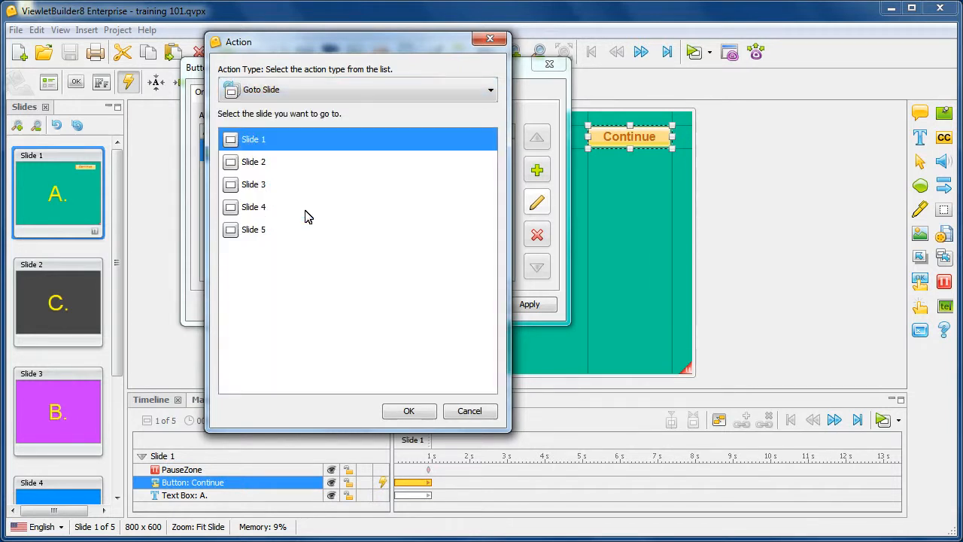
pyautogui.click(256, 211)
pyautogui.click(410, 412)
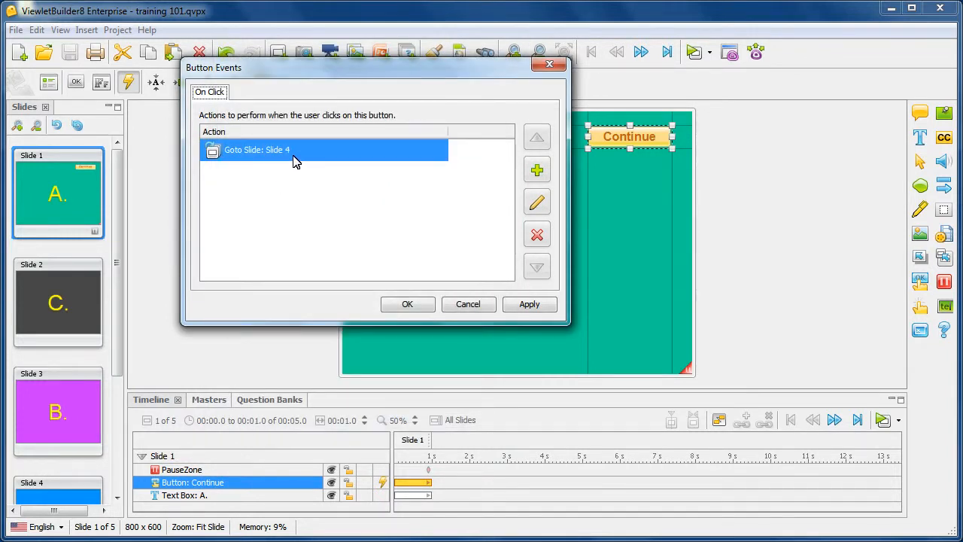